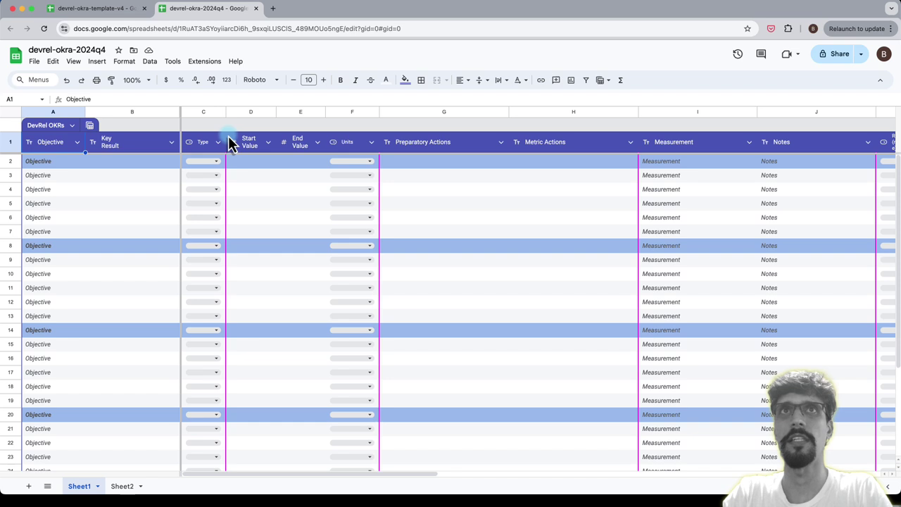
# Step: Rename the first objective heading in A2 to 'North Star'
pyautogui.click(215, 164)
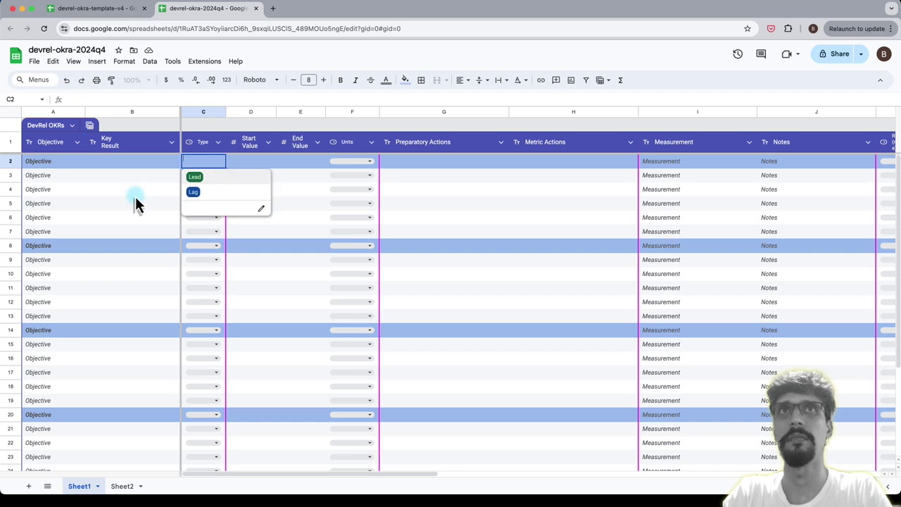
pyautogui.click(44, 163)
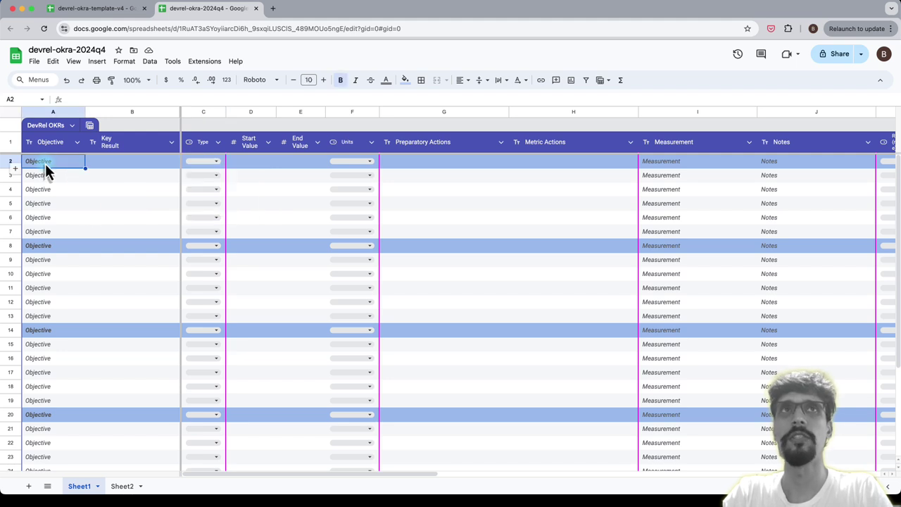
pyautogui.write('No')
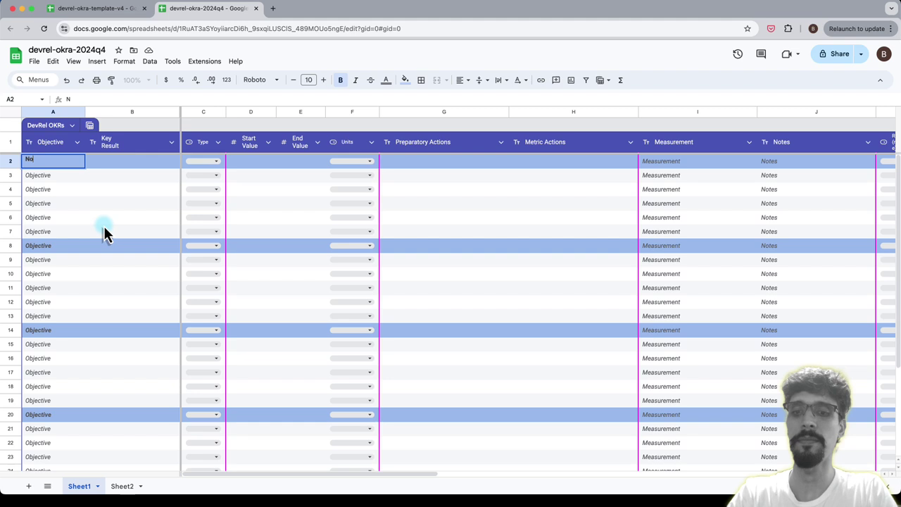
pyautogui.write('rth Star')
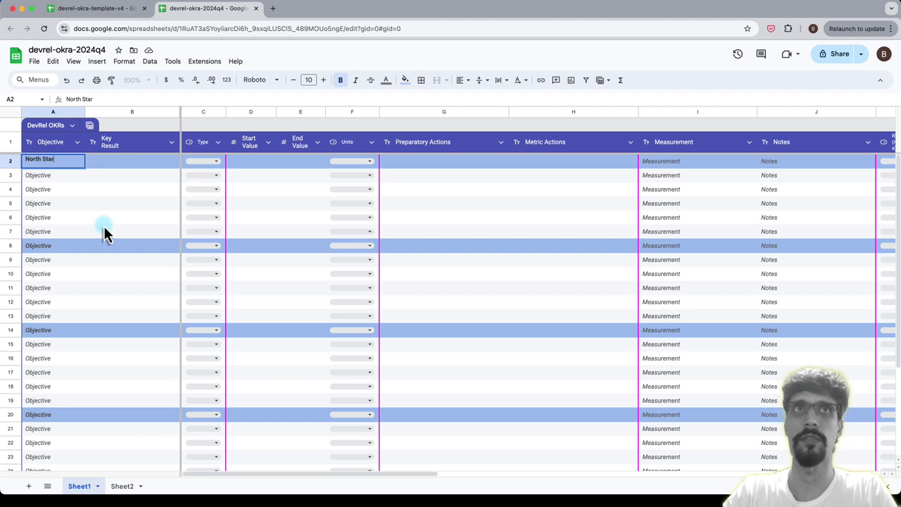
pyautogui.press('Tab')
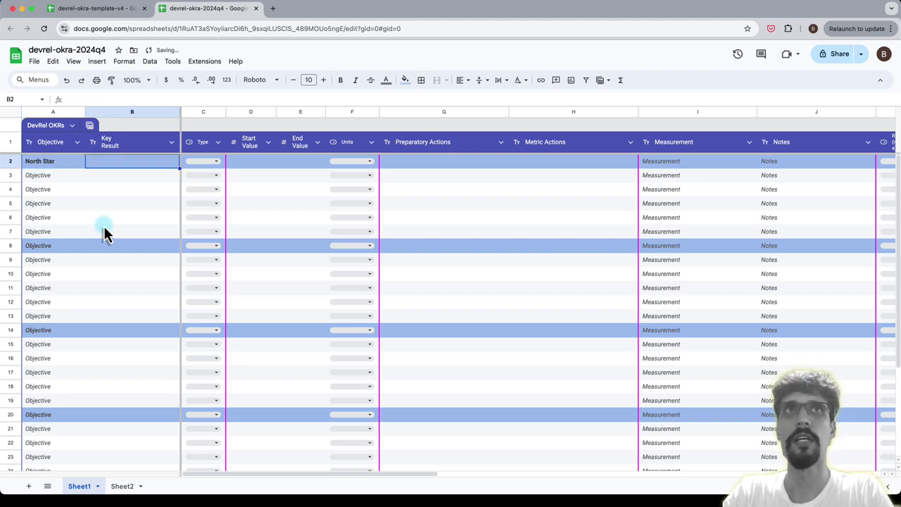
# Step: Name headings A8, A14, A20 and A26 Dev Core Components, Dev Marketing, Dev Education and Dev Success
pyautogui.click(45, 248)
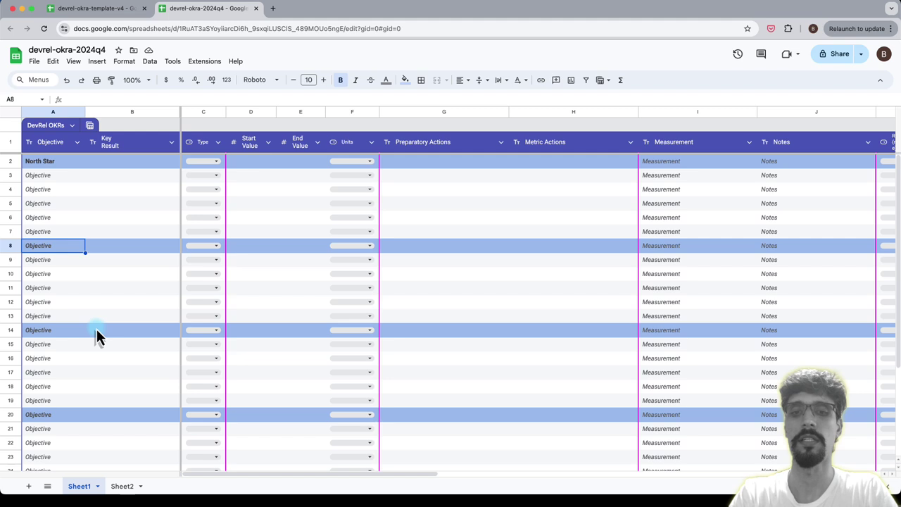
pyautogui.write('Dev')
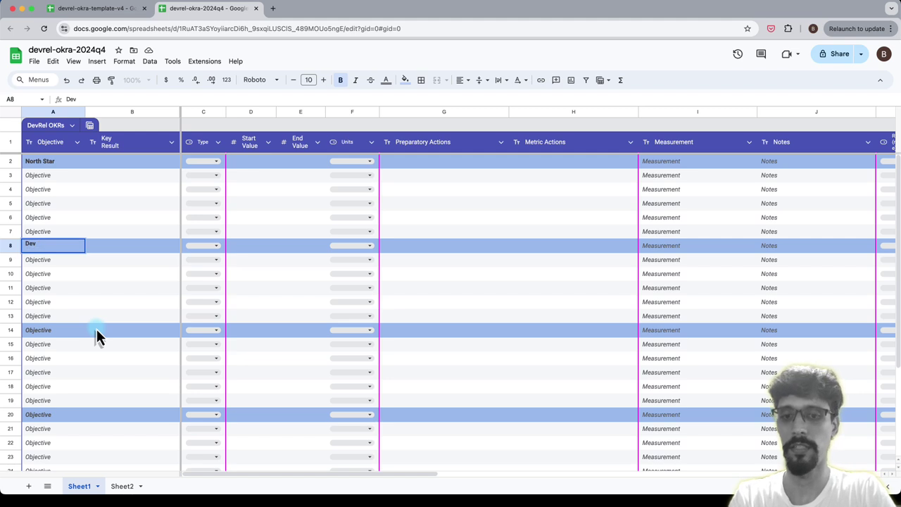
pyautogui.write(' Core Componen')
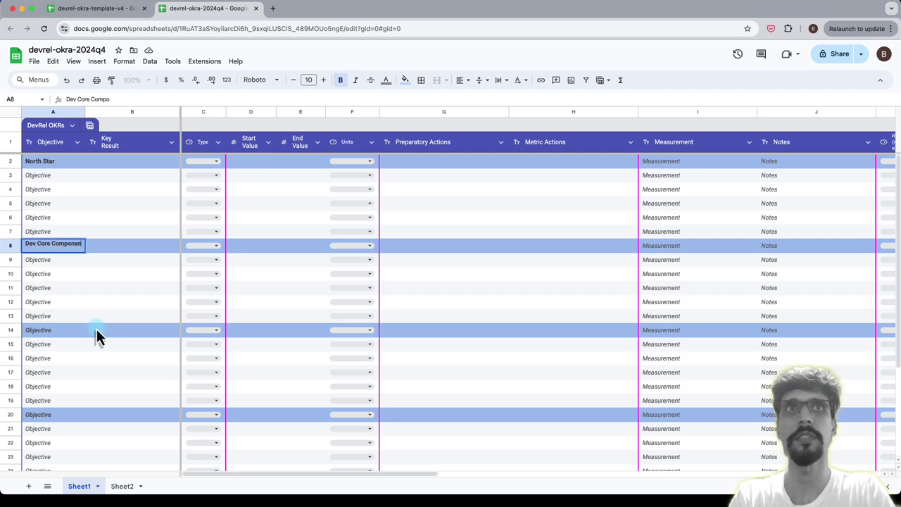
pyautogui.write('ts')
pyautogui.click(36, 334)
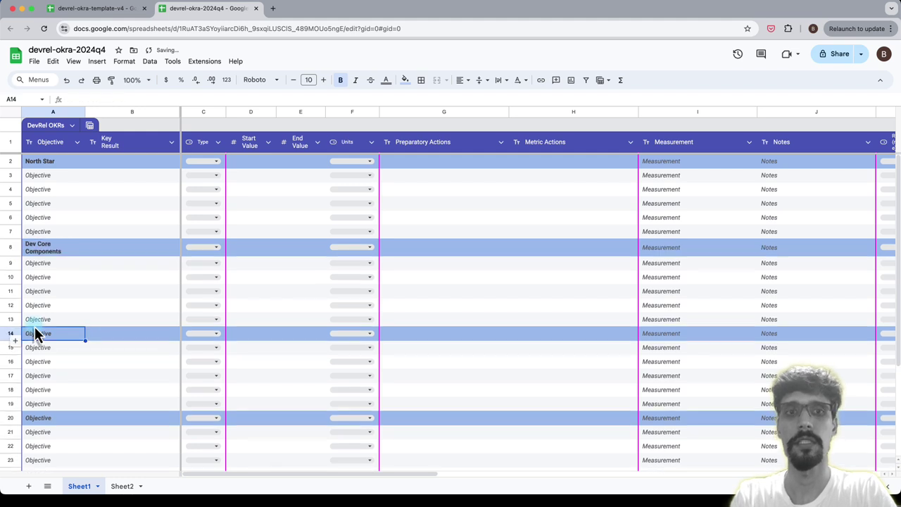
pyautogui.write('Dev Mar')
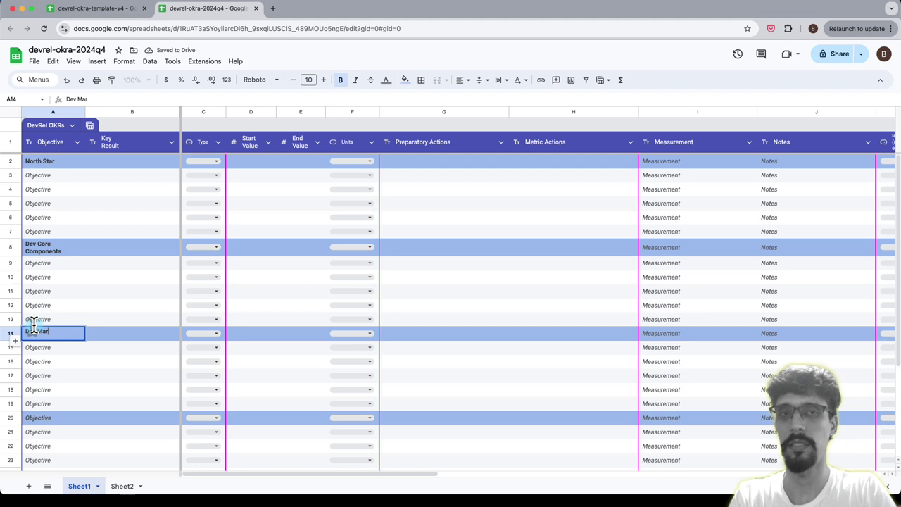
pyautogui.write('keting')
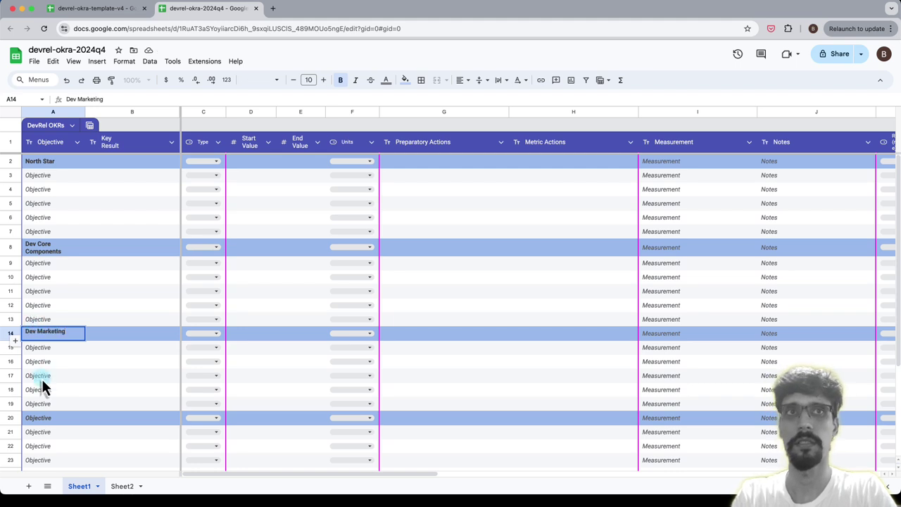
pyautogui.scroll(-5, 42, 379)
pyautogui.click(42, 322)
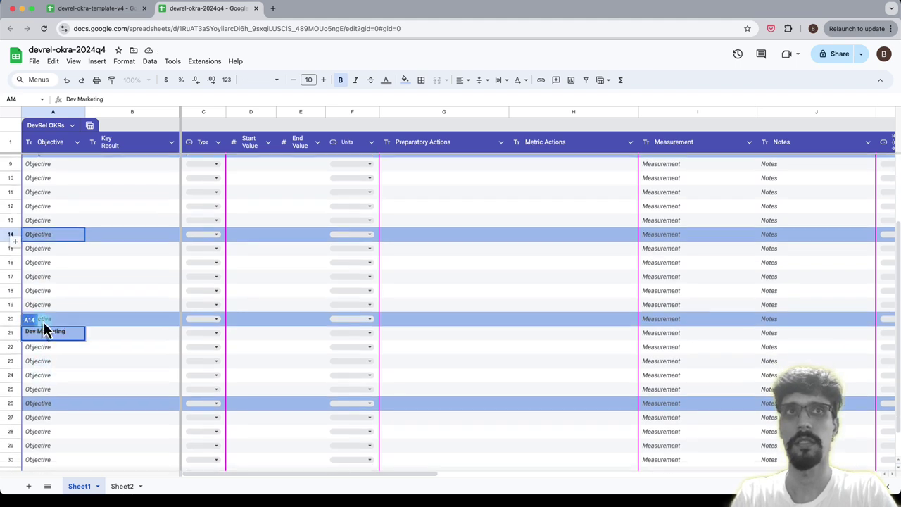
pyautogui.doubleClick(43, 321)
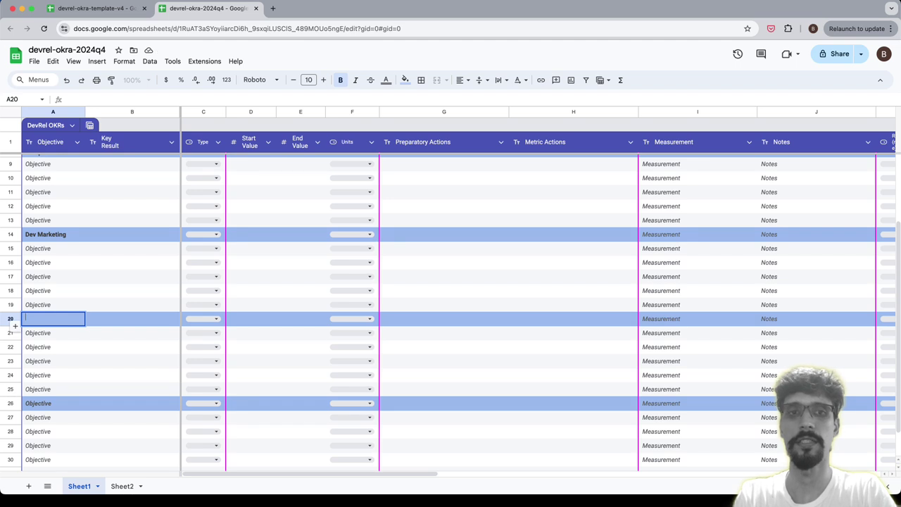
pyautogui.write('Dev Education')
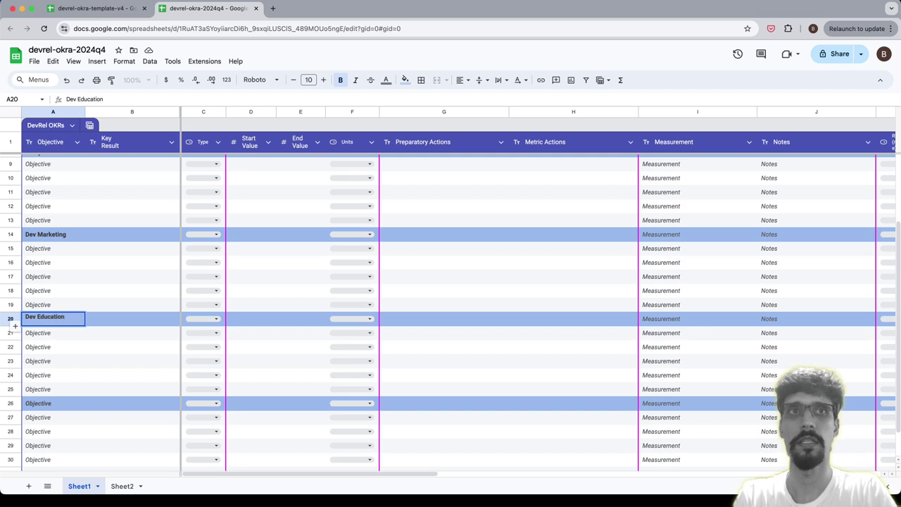
pyautogui.click(31, 405)
pyautogui.write('Dev')
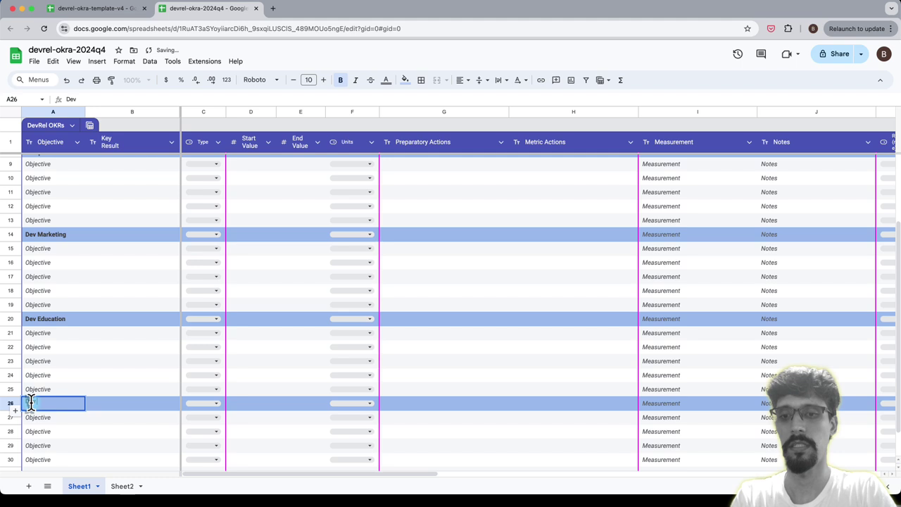
pyautogui.write(' Success')
pyautogui.scroll(-2, 74, 457)
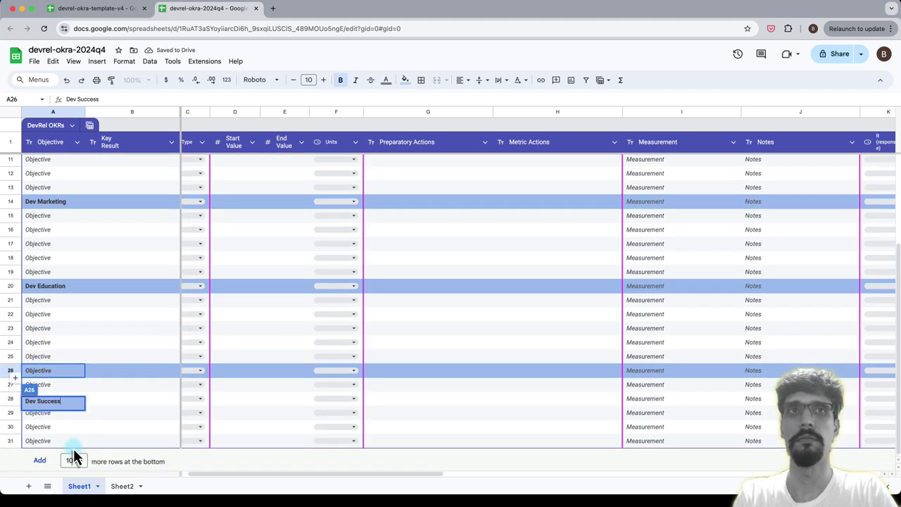
# Step: Commit the Dev Success heading and select B3 for the first North Star key result
pyautogui.click(104, 421)
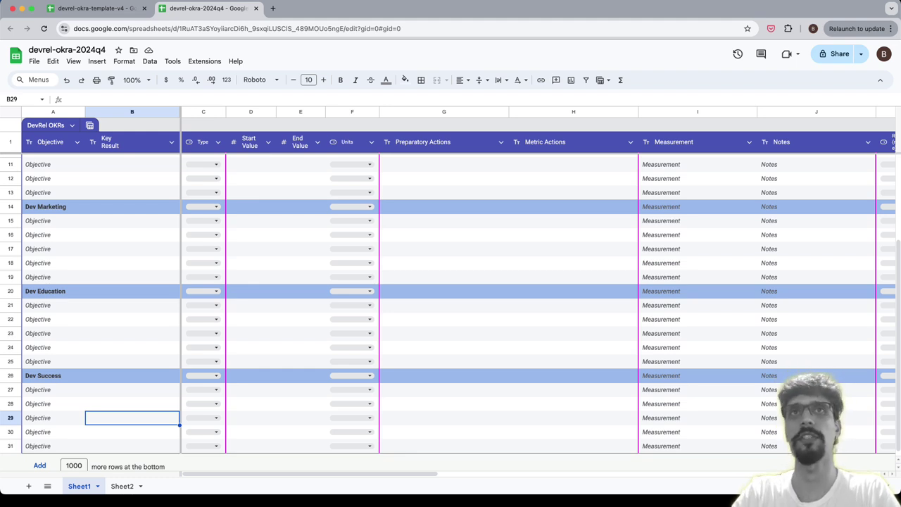
pyautogui.scroll(3, 121, 247)
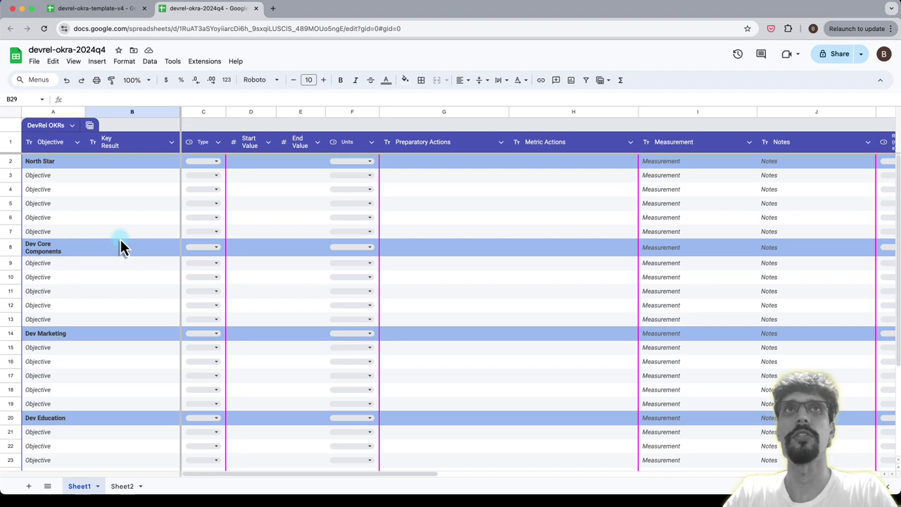
pyautogui.click(124, 180)
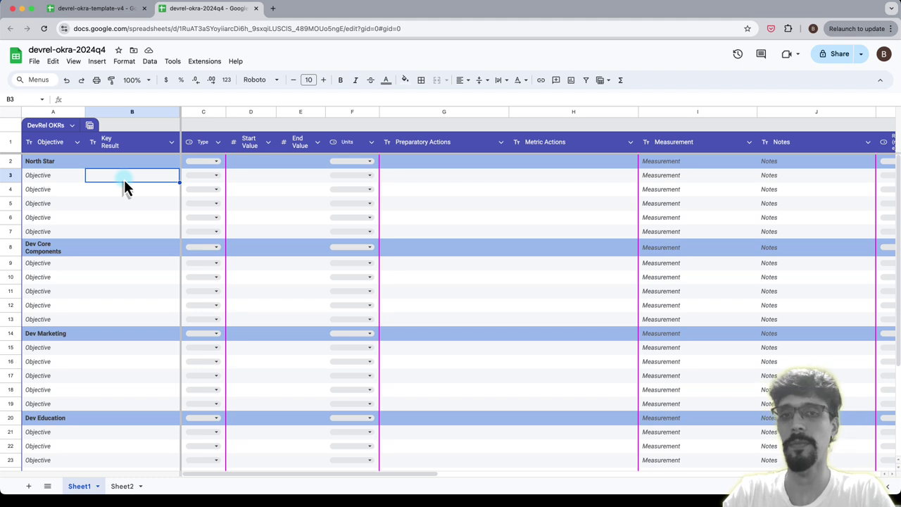
# Step: Enter North Star key results: proxy metrics for active developer count and developer transaction count
pyautogui.write('Increase proxy metric for active developer count')
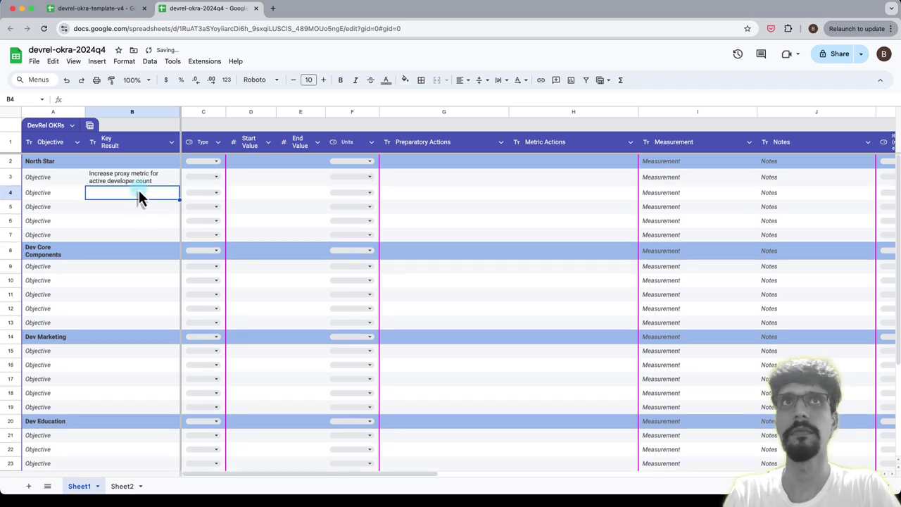
pyautogui.press('Return')
pyautogui.write('Increase proxy metric for developer transaction count')
pyautogui.press('Return')
# Step: Enter Dev Core Components key results for refined dev personas and completed dev journey maps
pyautogui.click(134, 270)
pyautogui.write('Increase the number of refined dev personas')
pyautogui.press('Return')
pyautogui.write('Increase the number of completed dev journey maps')
pyautogui.press('Return')
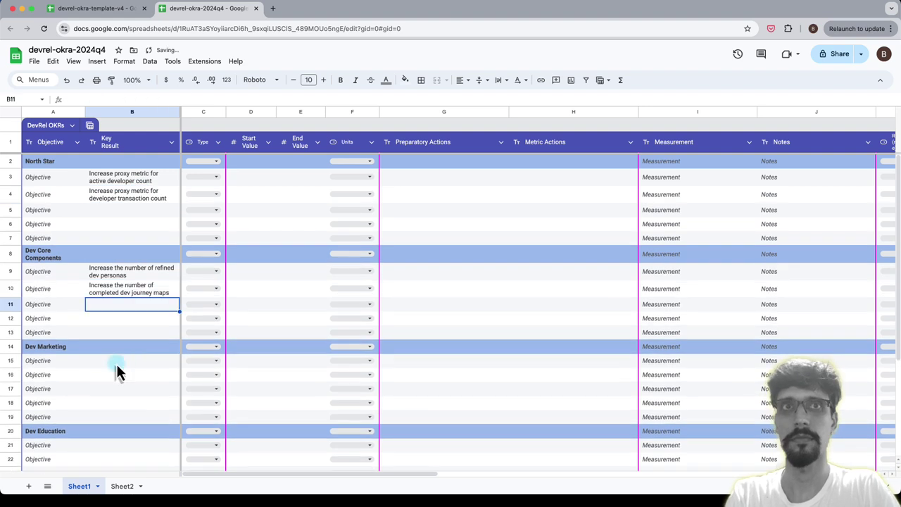
# Step: Add four education key results (demo repos, webinars, passively/actively educated developers) under Dev Education
pyautogui.click(117, 359)
pyautogui.write('Increase the number of demo repos, written tutorials, and video walkthroughs')
pyautogui.press('Return')
pyautogui.write('Increase the number of webinars/ meetups/ conferences/ hackatons spoken at')
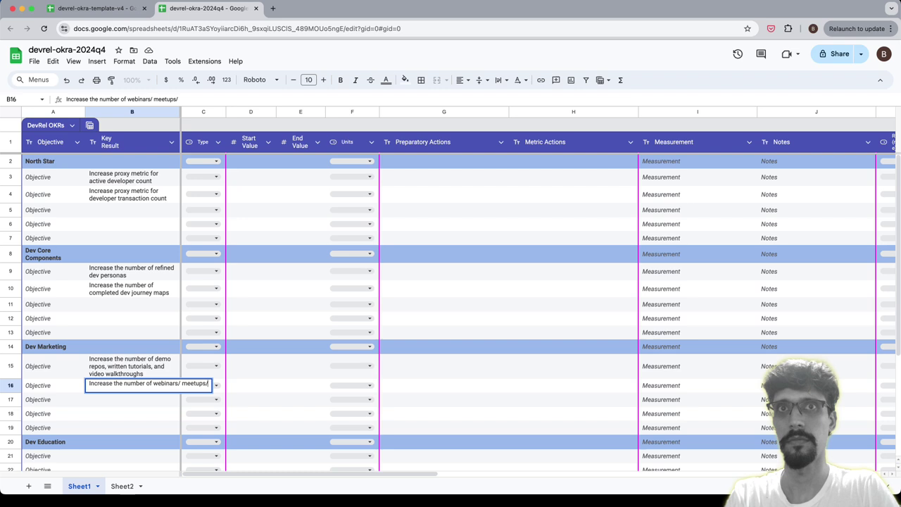
pyautogui.press('Return')
pyautogui.write('Increase the number of passively educated developers')
pyautogui.press('Return')
pyautogui.write('Increase the number of actively educated developers')
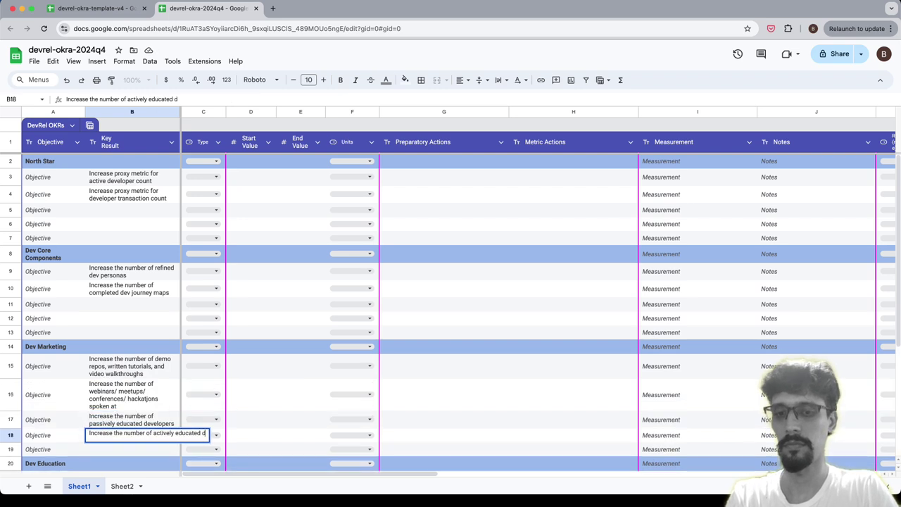
pyautogui.hotkey('ctrl', 'x')
pyautogui.hotkey('ctrl', 'v')
# Step: Enter Dev Marketing key results for developers viewing, and opening a CTA in, emails or ads
pyautogui.click(132, 313)
pyautogui.write('Increase the number of developers who have viewed an email or advertisement')
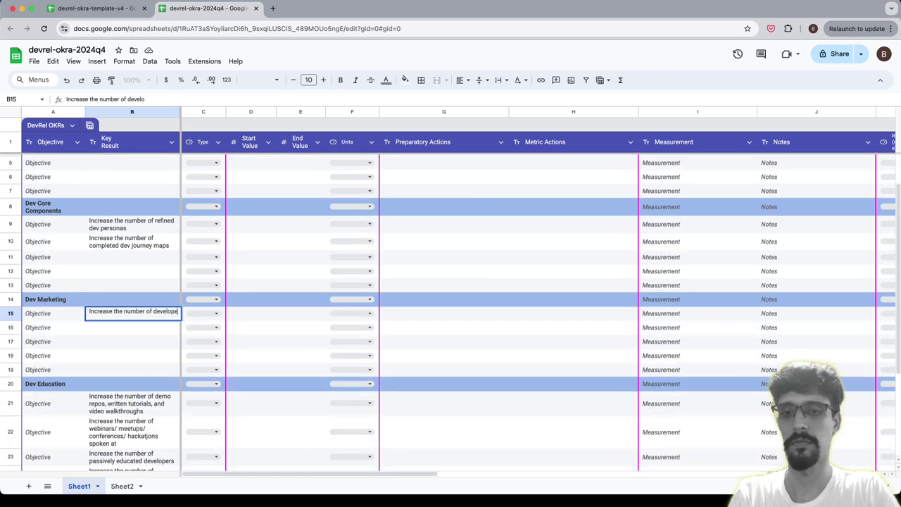
pyautogui.press('Return')
pyautogui.write('Increase the number of developers who have opened a CTA in an email or advertisement')
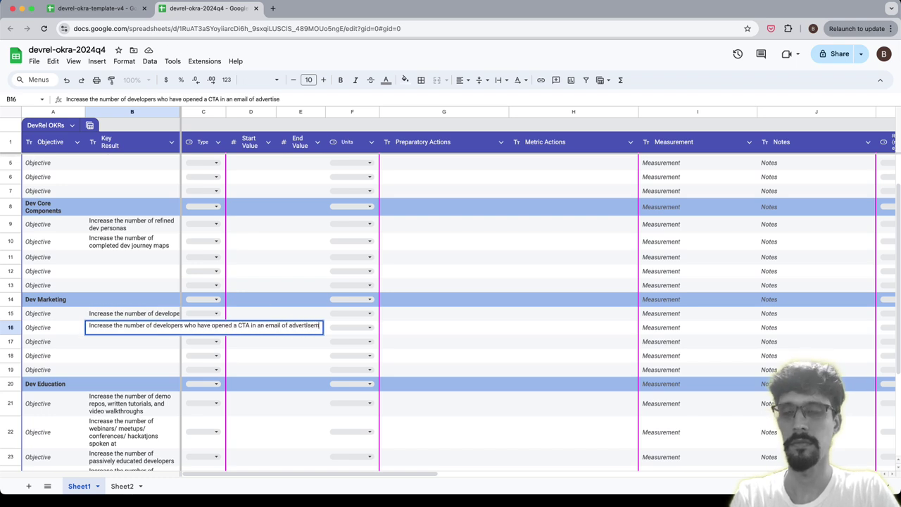
pyautogui.click(124, 61)
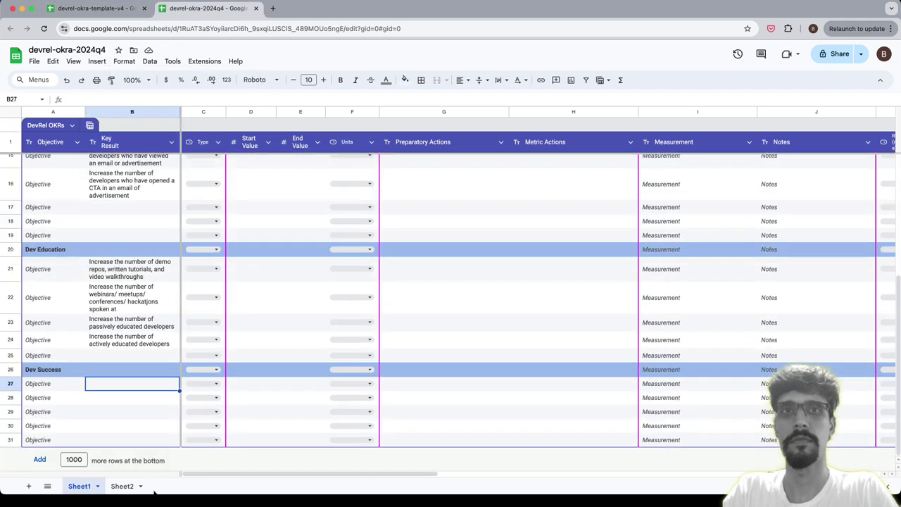
# Step: Enter key results for hackathon bounties available and decreasing developer friction
pyautogui.write('Increase the number of bounties available for building on hackathons')
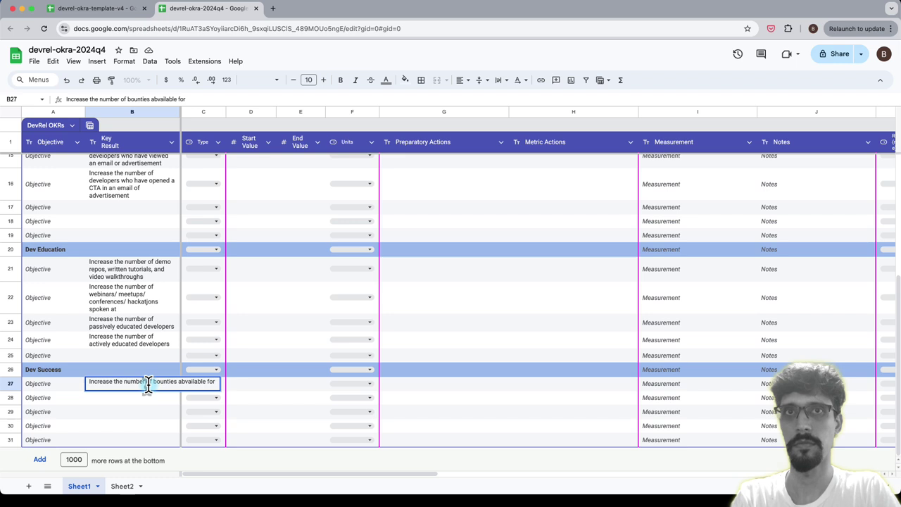
pyautogui.press('Return')
pyautogui.write('Decrease the number of developer friction')
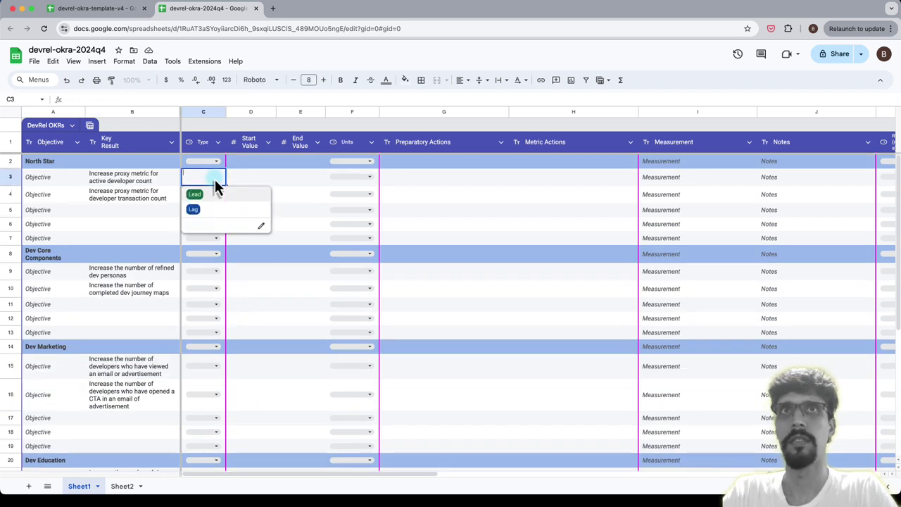
# Step: Set key result types from the dropdowns, marking the first key result as Lag
pyautogui.click(215, 179)
pyautogui.click(203, 288)
pyautogui.click(202, 366)
pyautogui.click(203, 394)
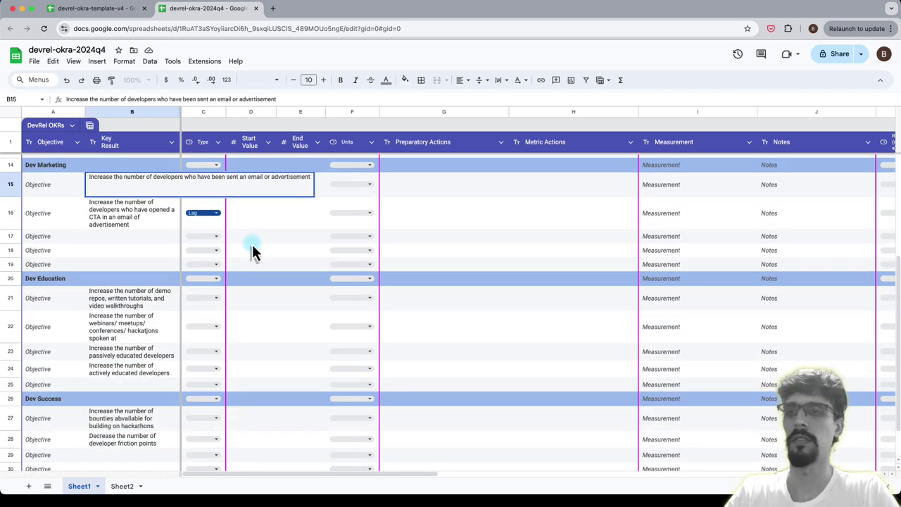
pyautogui.press('Return')
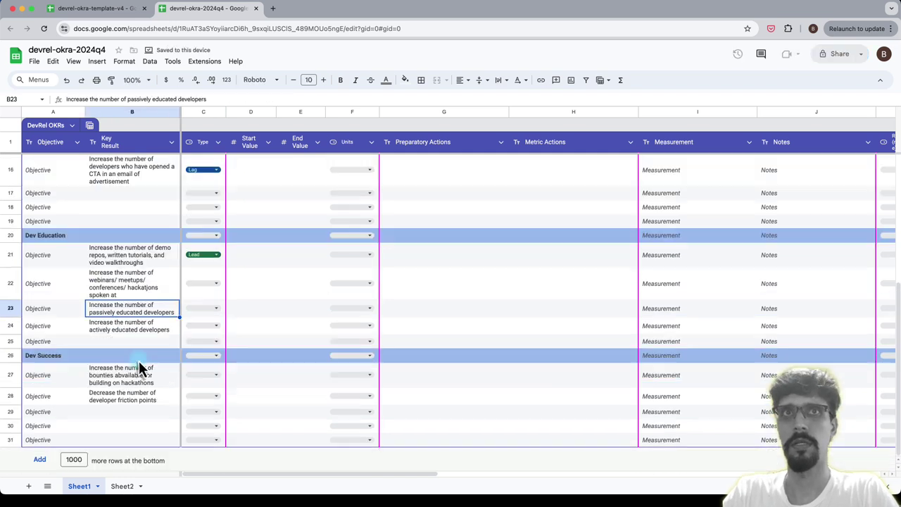
pyautogui.click(203, 375)
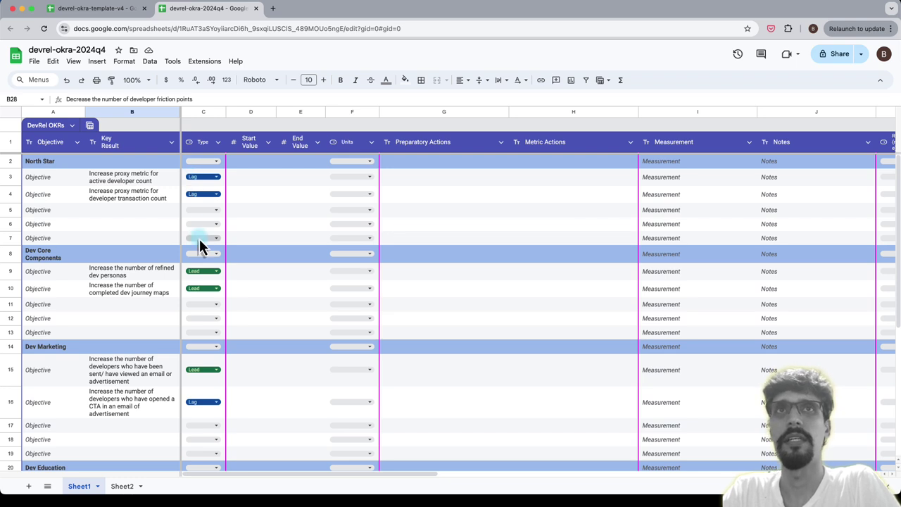
pyautogui.scroll(-2, 199, 238)
pyautogui.scroll(2, 200, 239)
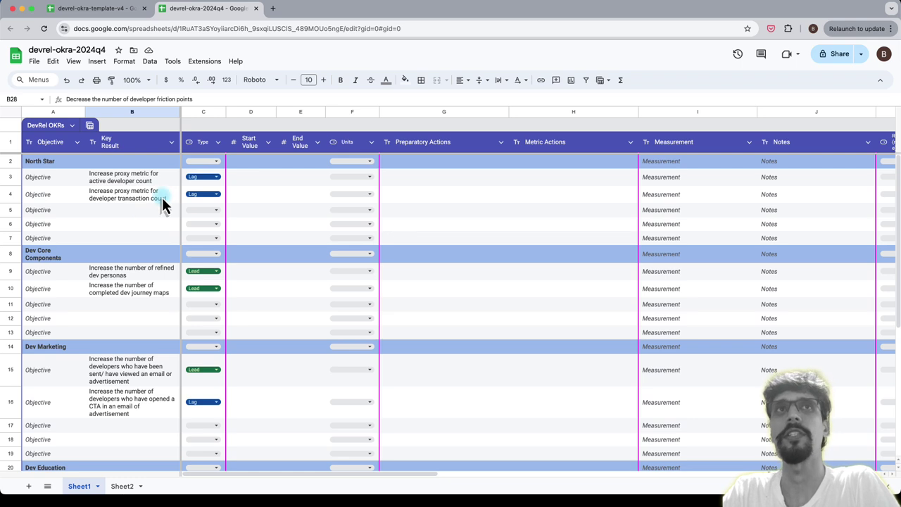
pyautogui.scroll(-1, 162, 205)
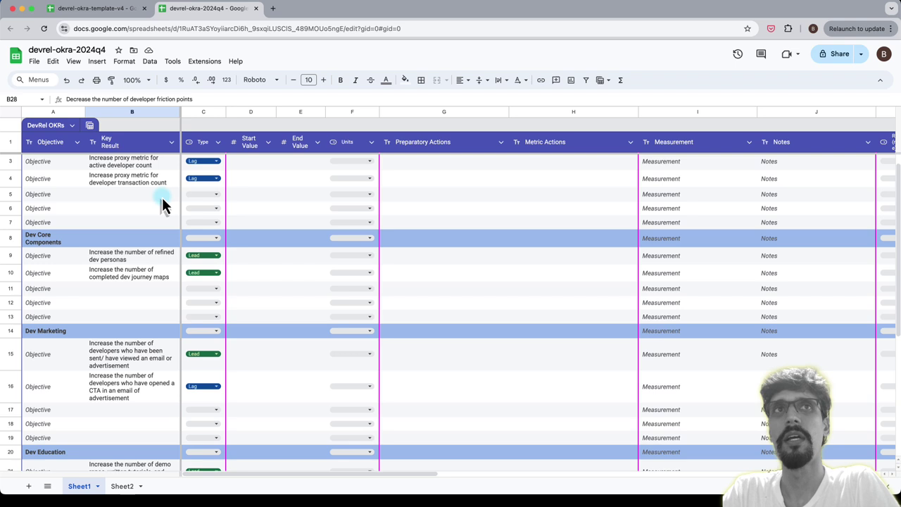
pyautogui.scroll(-5, 162, 204)
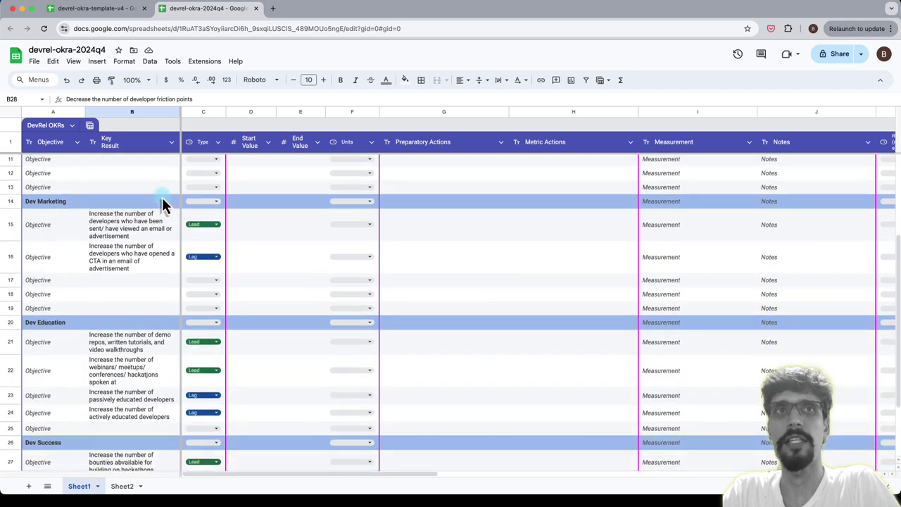
pyautogui.scroll(-3, 162, 204)
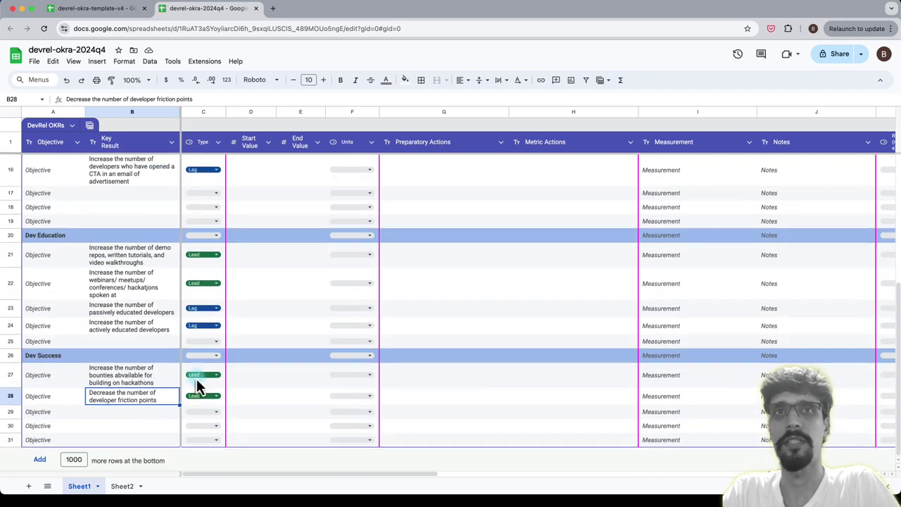
pyautogui.scroll(4, 196, 379)
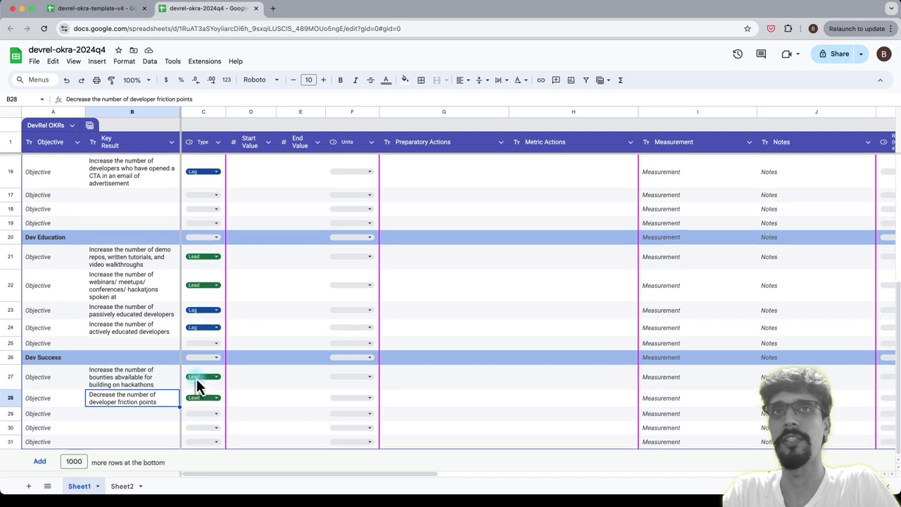
pyautogui.scroll(4, 196, 379)
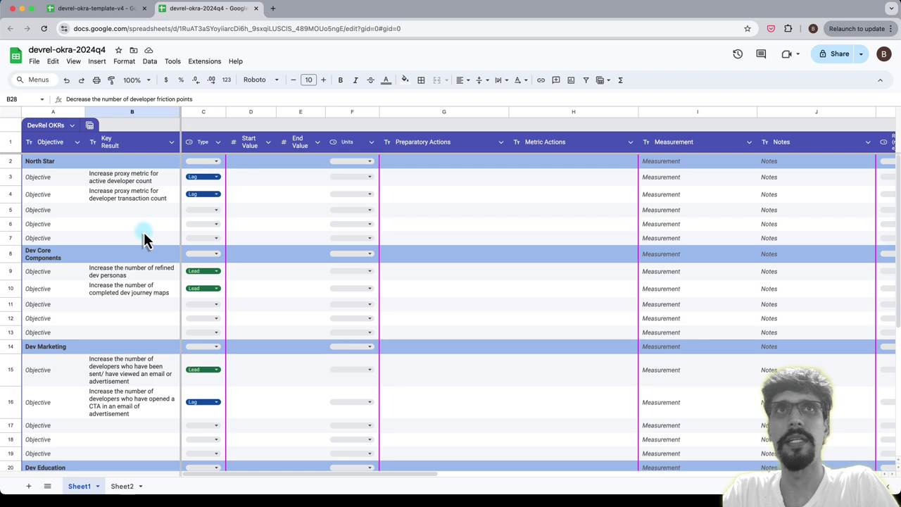
pyautogui.click(143, 178)
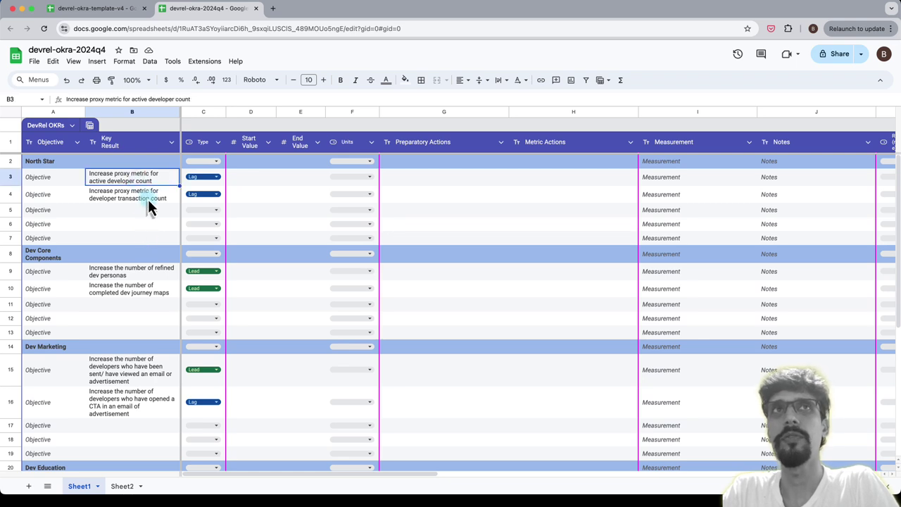
pyautogui.moveTo(149, 204); pyautogui.dragTo(146, 178)
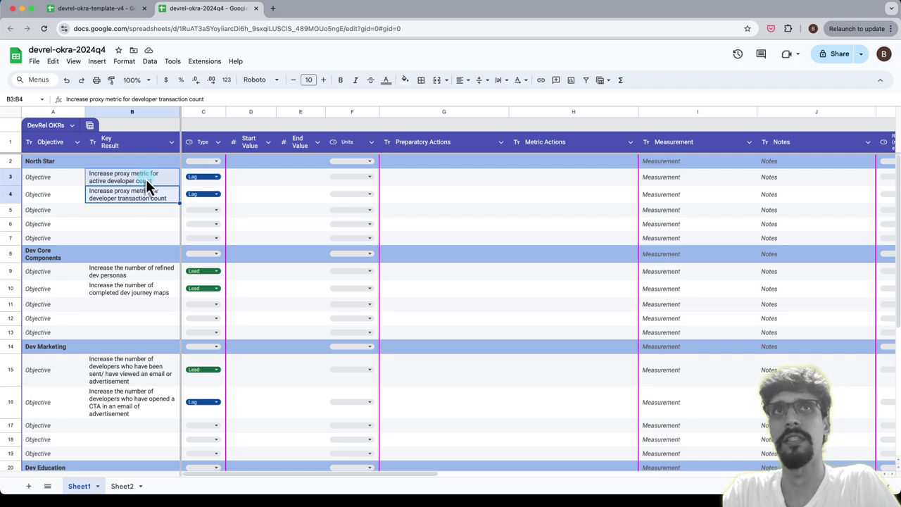
pyautogui.click(151, 198)
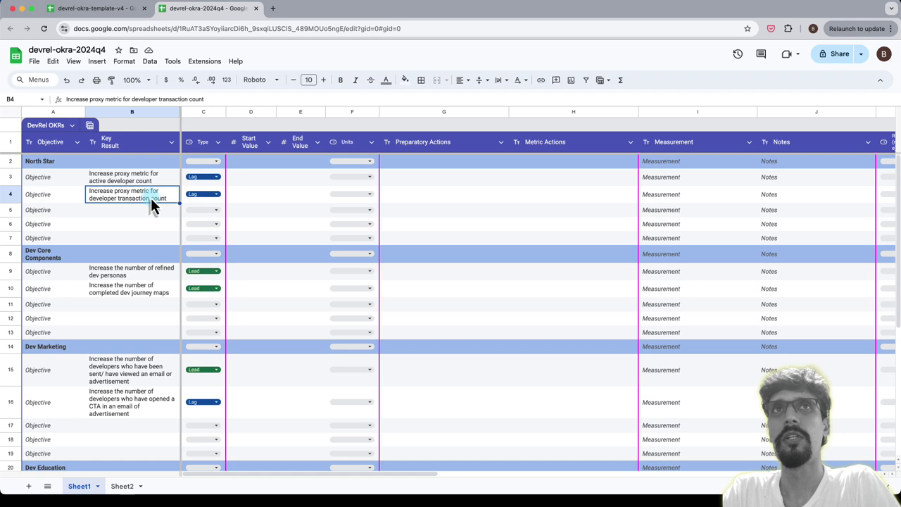
pyautogui.click(119, 179)
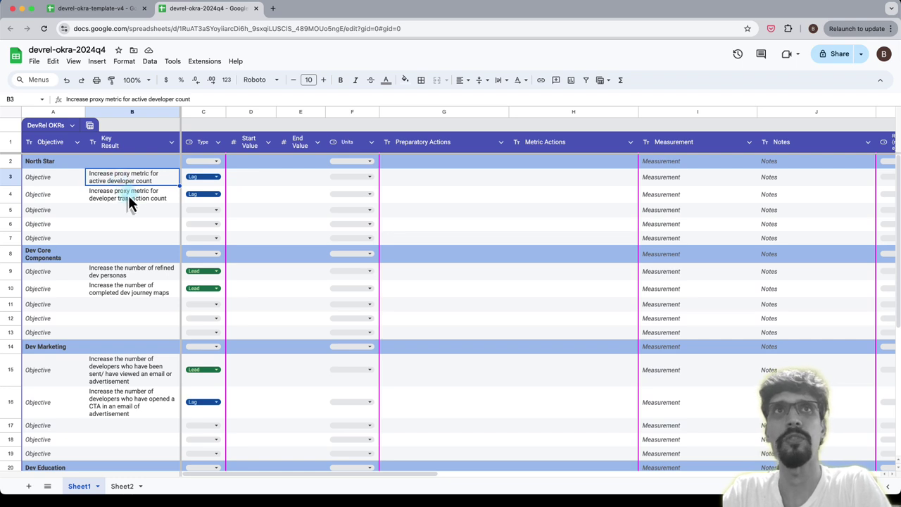
pyautogui.click(130, 199)
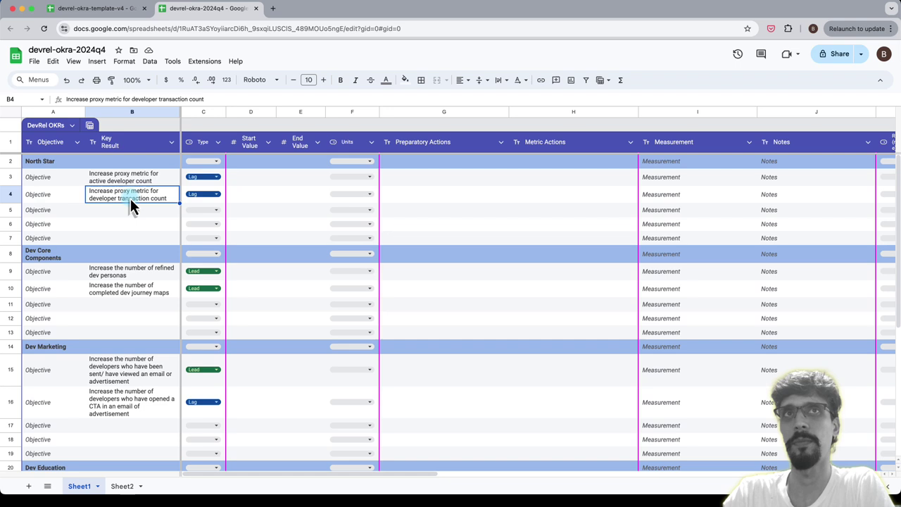
pyautogui.click(144, 181)
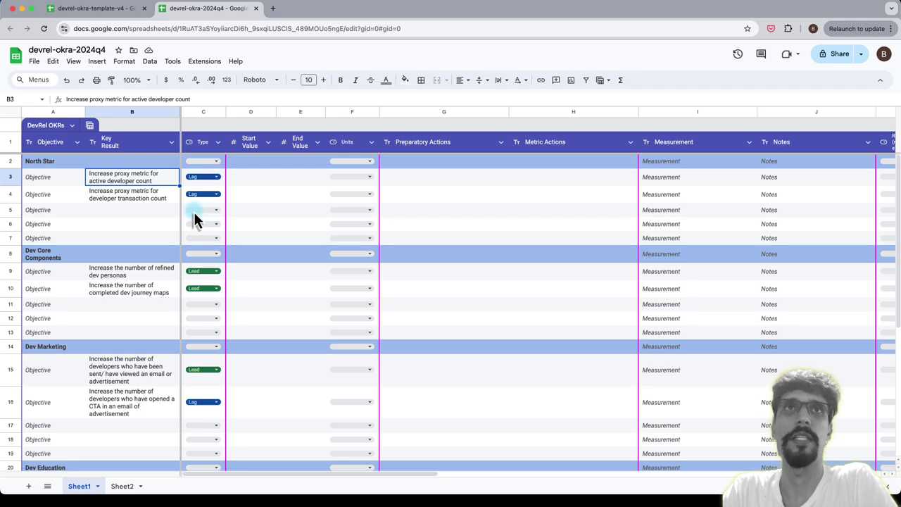
pyautogui.scroll(-3, 138, 211)
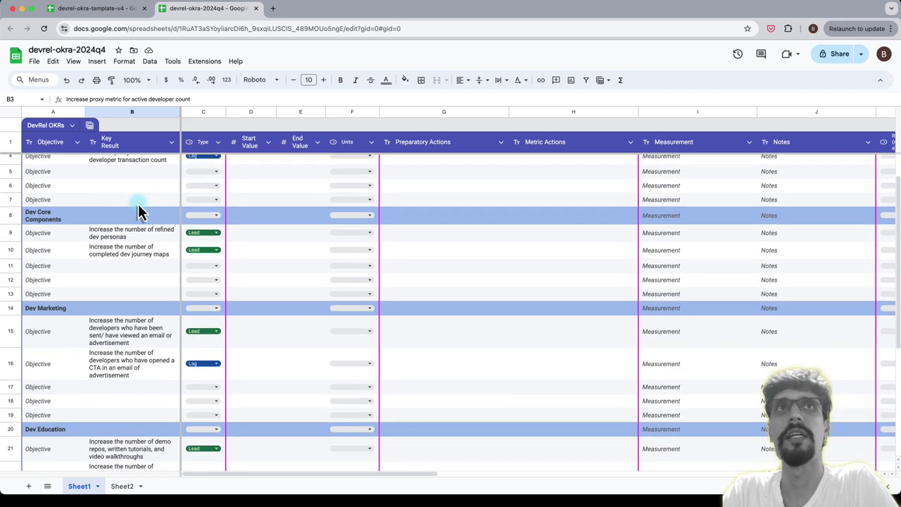
pyautogui.scroll(-1, 138, 211)
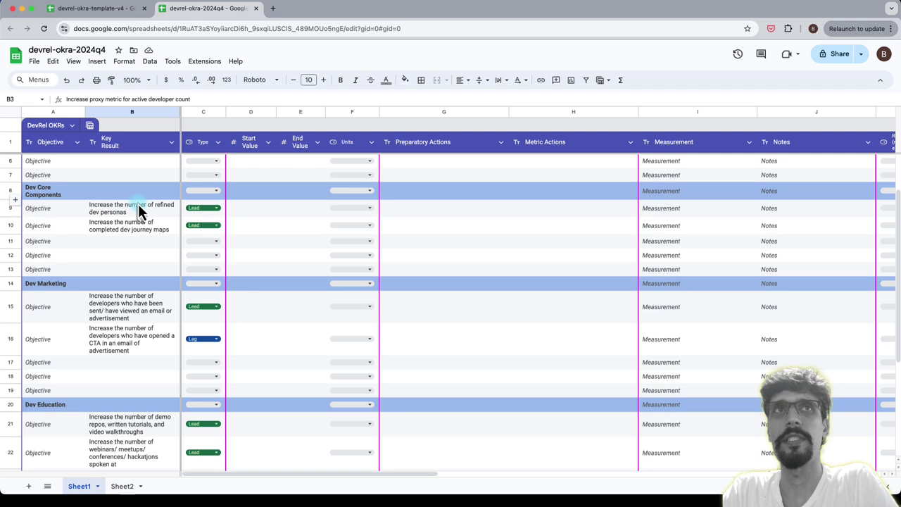
pyautogui.scroll(-1, 138, 211)
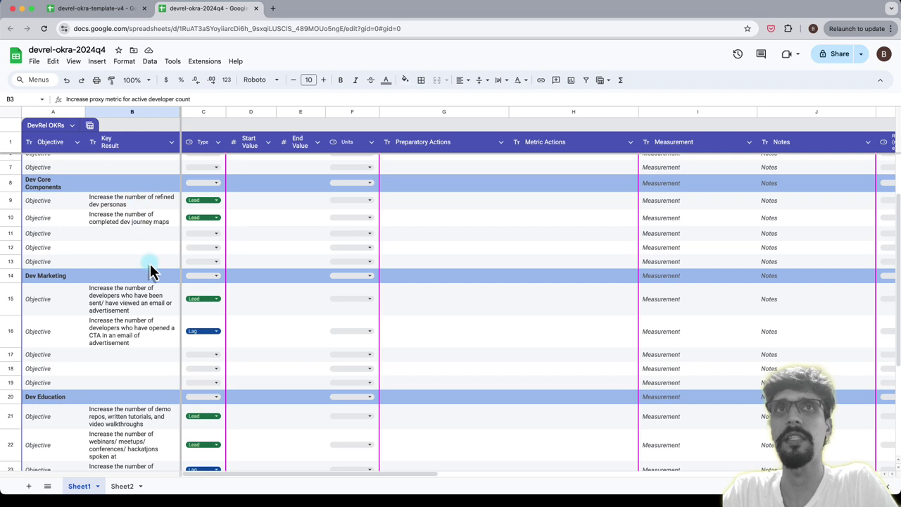
pyautogui.scroll(-2, 150, 268)
pyautogui.scroll(-2, 150, 264)
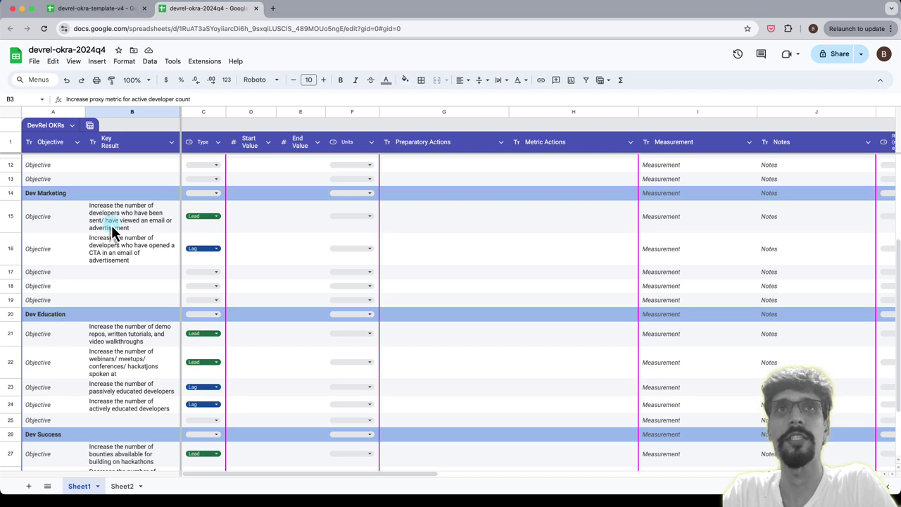
pyautogui.scroll(1, 111, 224)
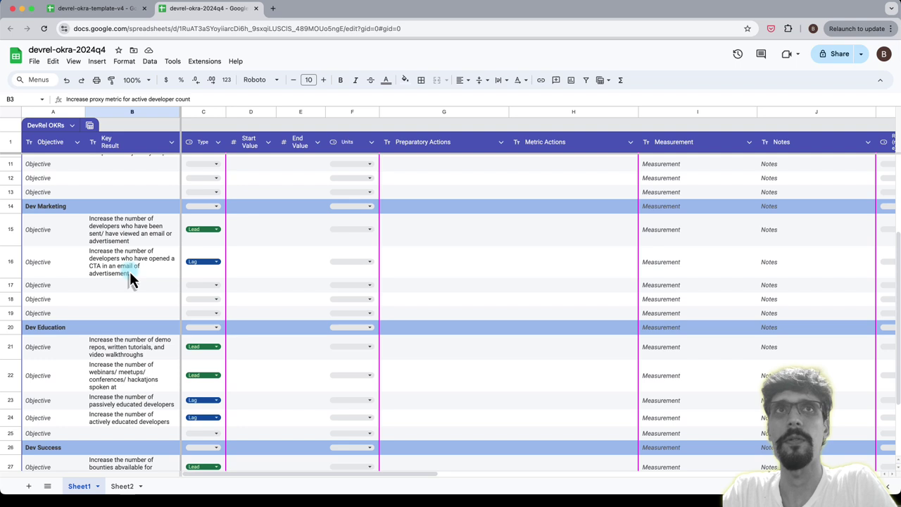
pyautogui.click(130, 272)
pyautogui.click(144, 227)
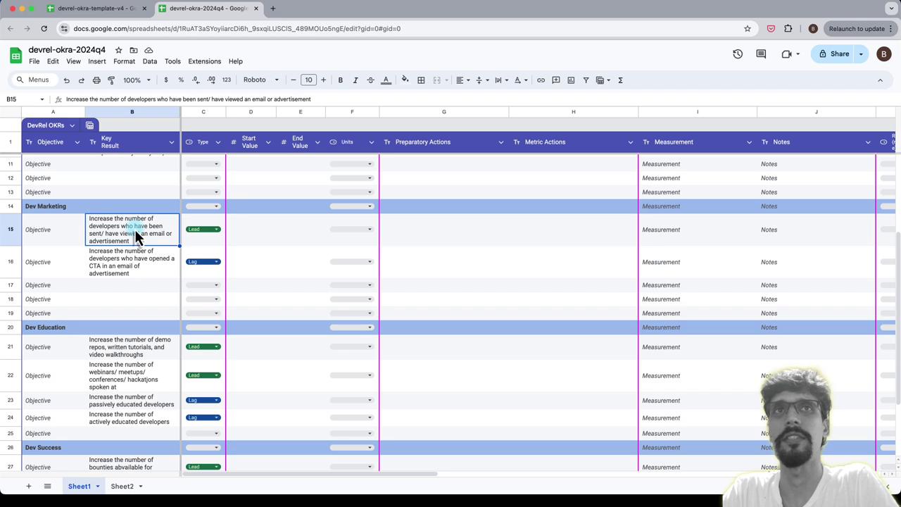
pyautogui.scroll(-1, 134, 230)
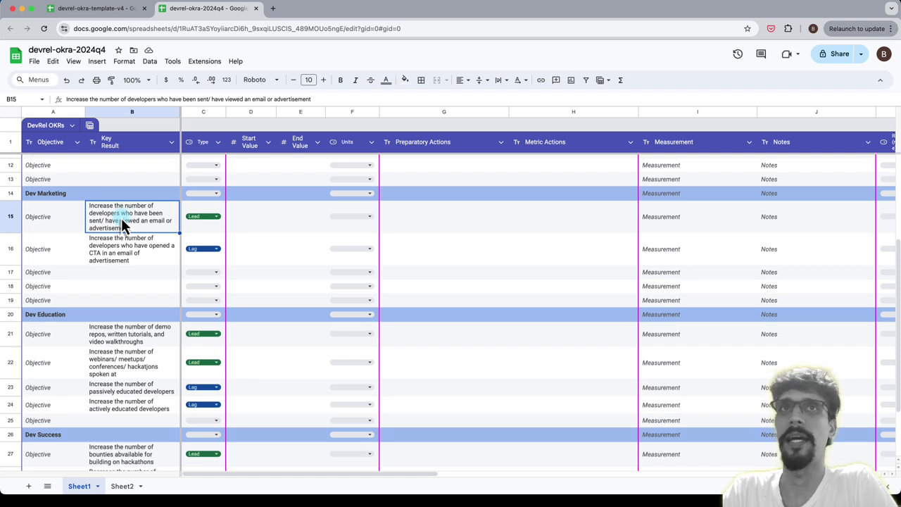
pyautogui.click(136, 258)
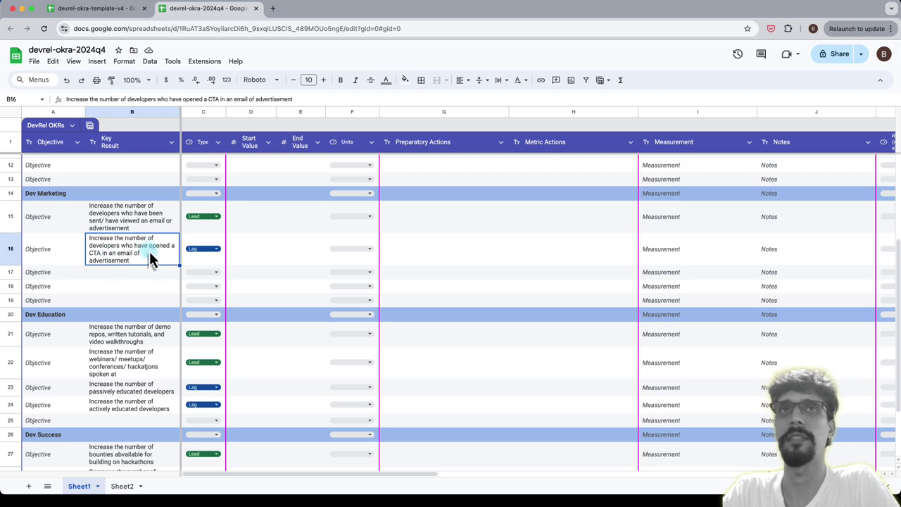
# Step: Correct 'hackatjons' to 'hackathons' in the webinars/meetups/conferences key result
pyautogui.scroll(-3, 145, 257)
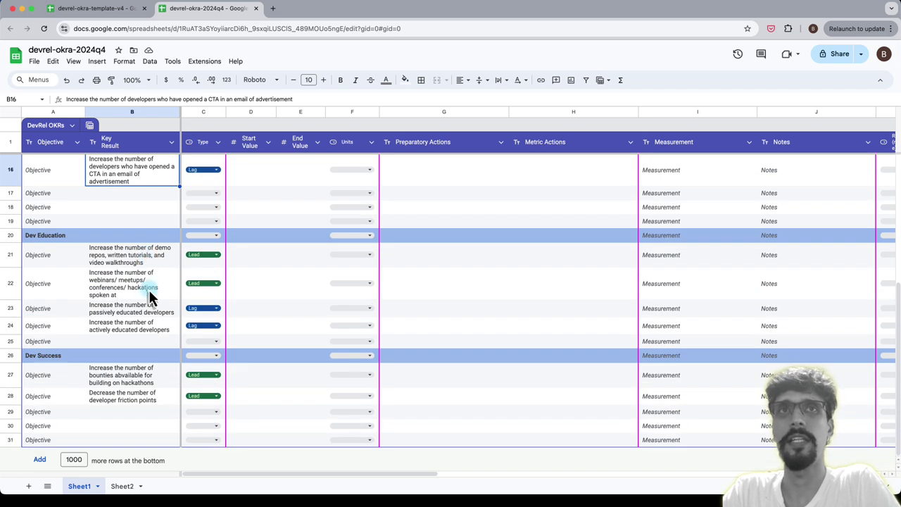
pyautogui.click(146, 288)
pyautogui.doubleClick(148, 288)
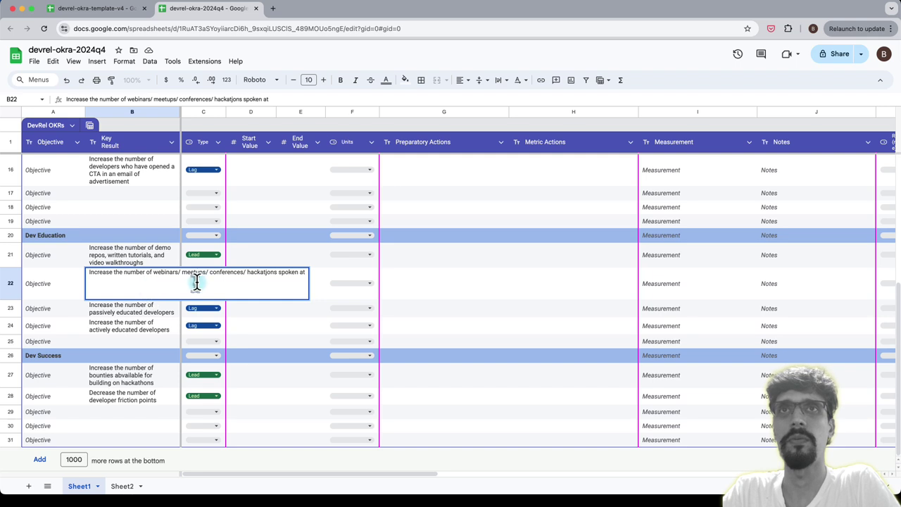
pyautogui.click(272, 294)
pyautogui.press('BackSpace')
pyautogui.write('h')
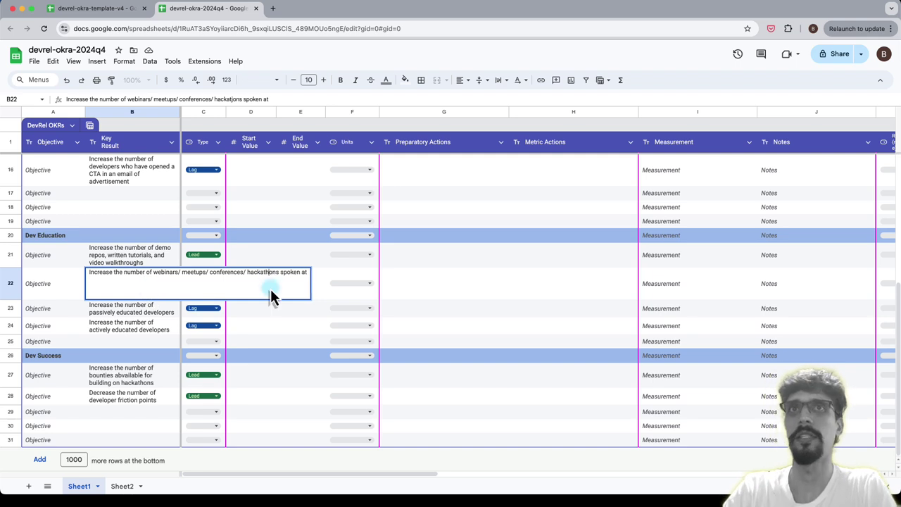
pyautogui.press('Return')
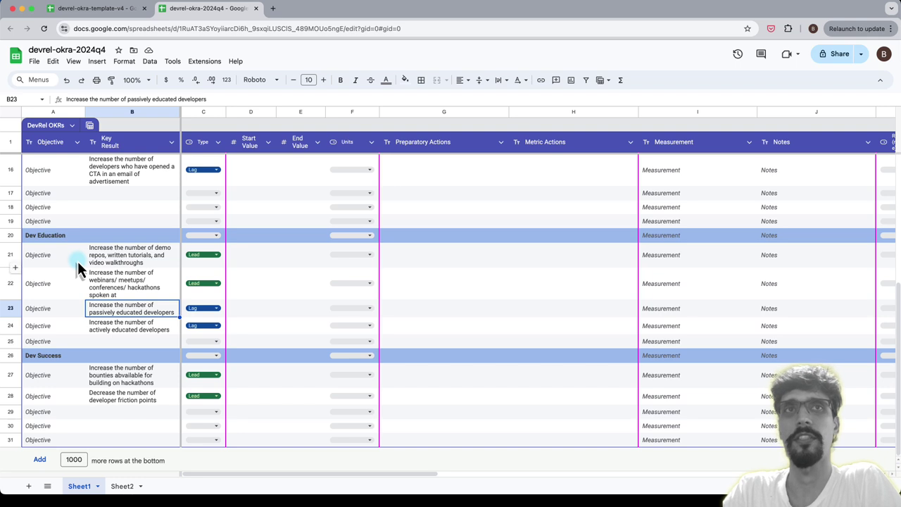
# Step: Review the Dev Education key results by selecting the demo repos, webinars and educated-developers cells
pyautogui.click(108, 331)
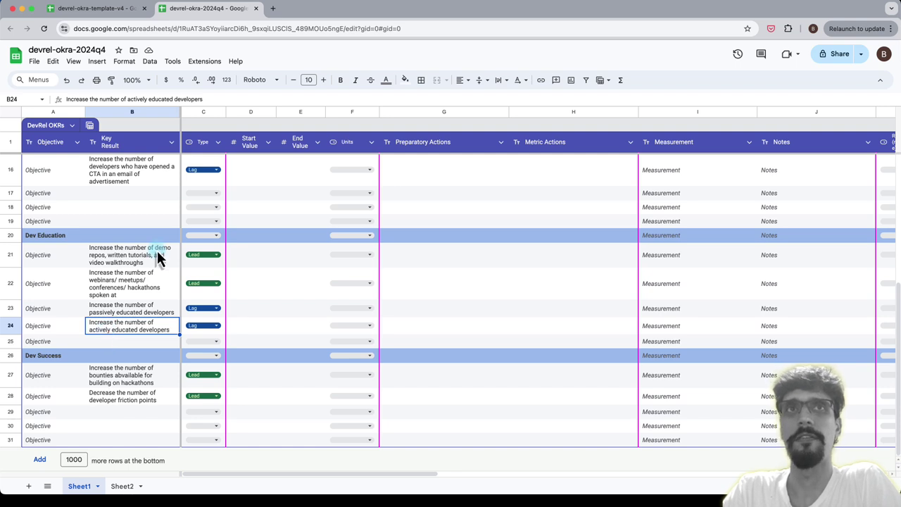
pyautogui.moveTo(147, 256); pyautogui.dragTo(146, 291)
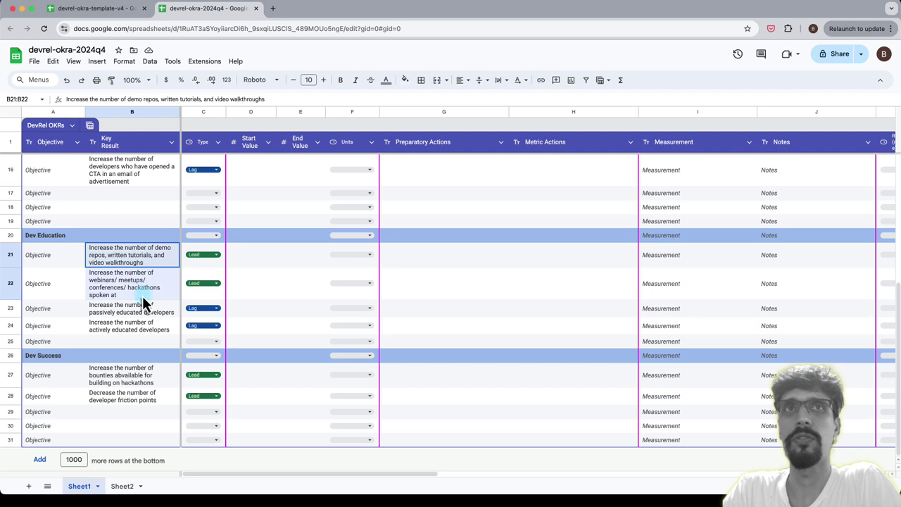
pyautogui.click(136, 281)
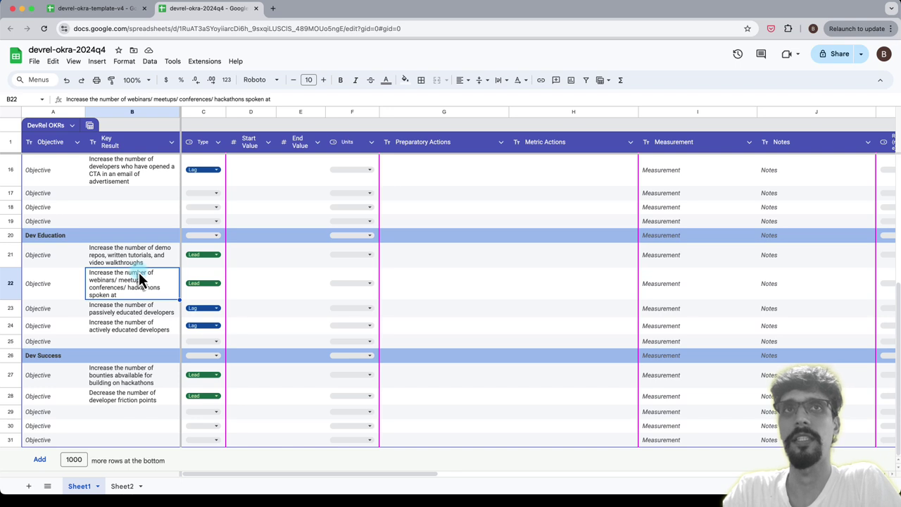
pyautogui.click(146, 314)
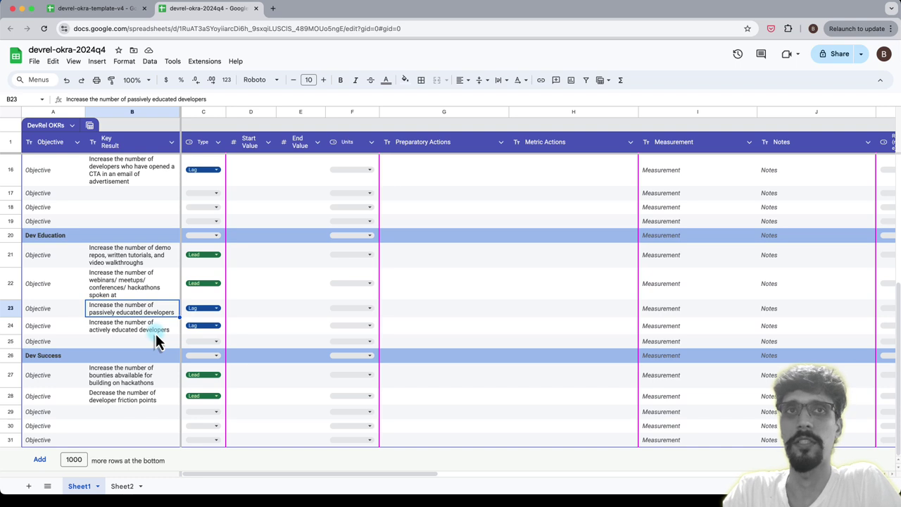
pyautogui.scroll(5, 156, 342)
# Step: Remove the stray 'b' so the bounties key result in B27 reads 'available'
pyautogui.scroll(-5, 167, 262)
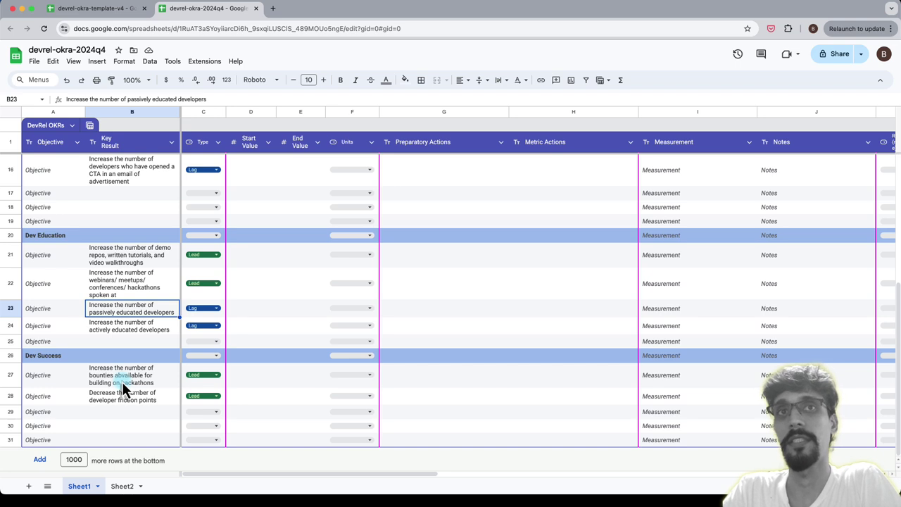
pyautogui.click(121, 378)
pyautogui.doubleClick(121, 376)
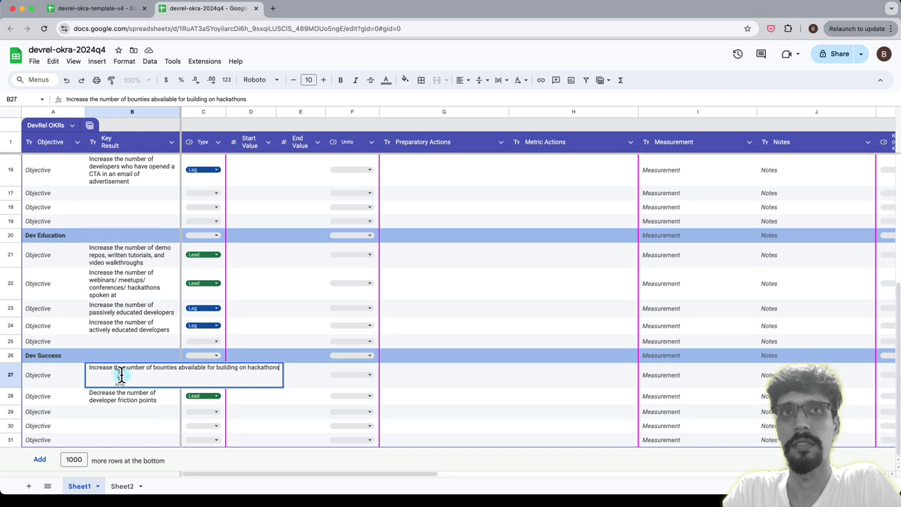
pyautogui.click(179, 370)
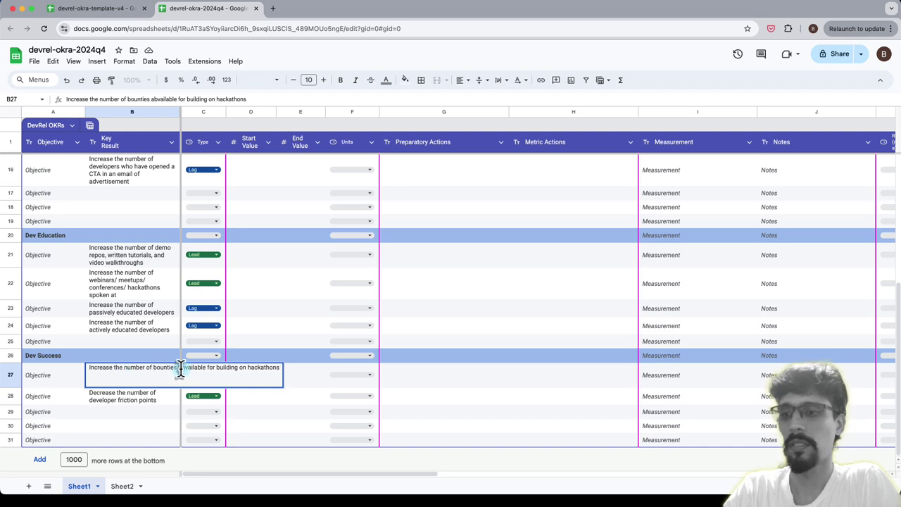
pyautogui.press('BackSpace')
pyautogui.press('Return')
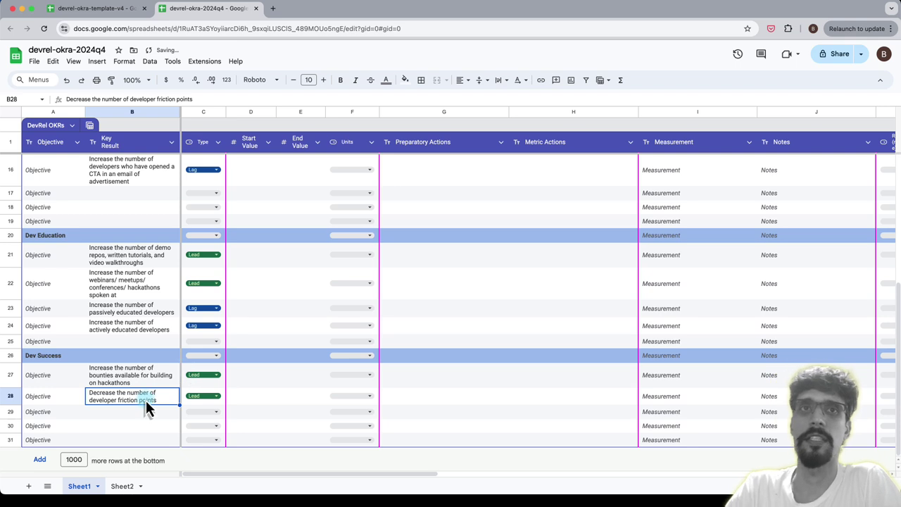